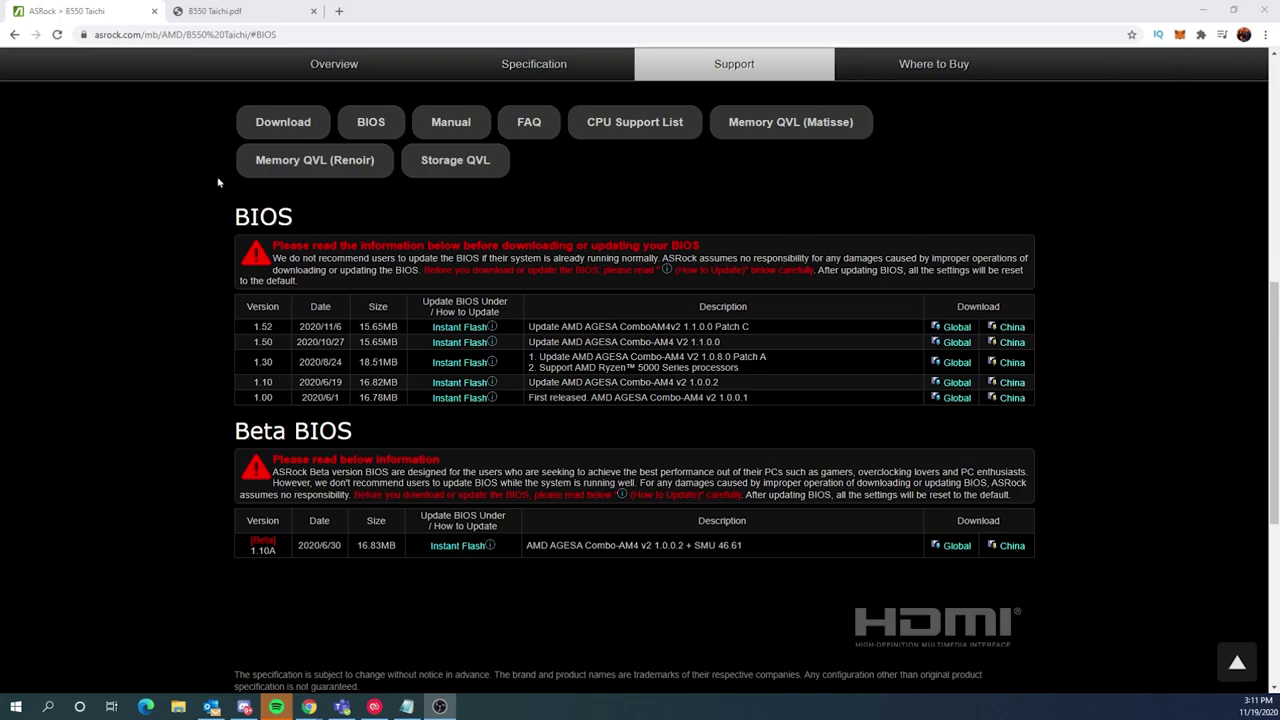
# - Read the BIOS Flashback instructions in the B550 Taichi's English user manual and return to the board's BIOS download list
pyautogui.scroll(6, 420, 243)
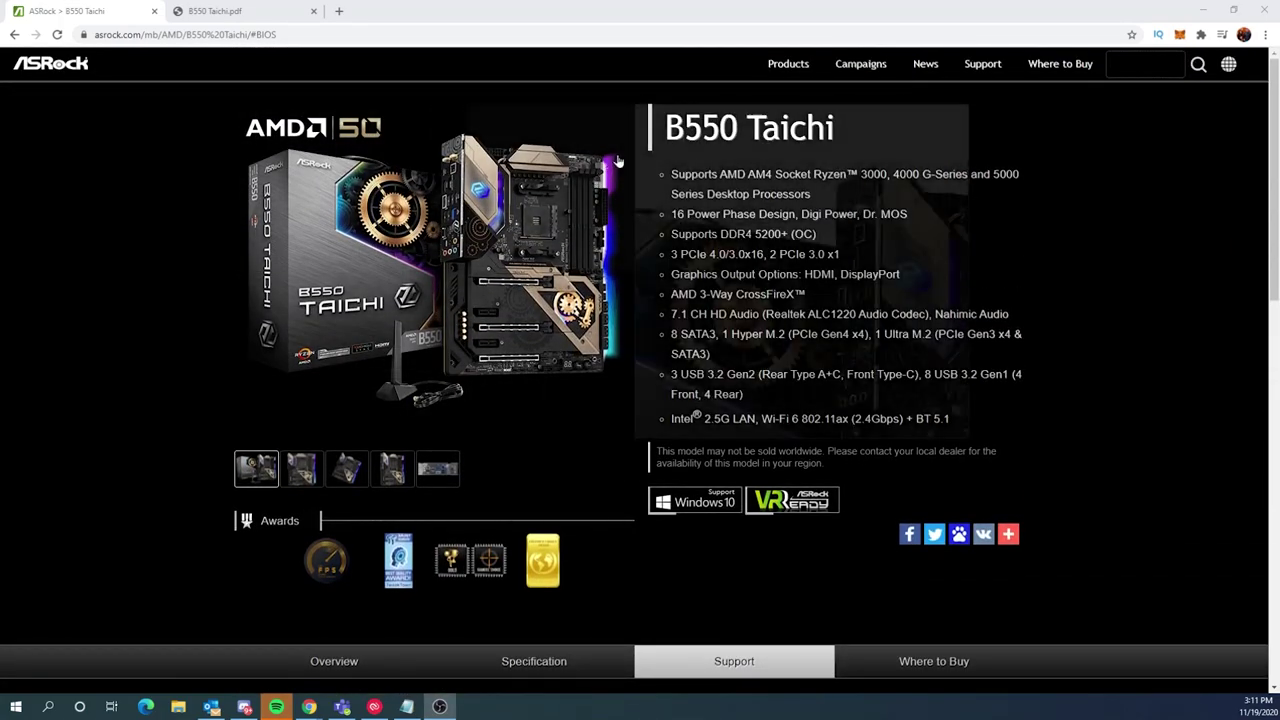
pyautogui.scroll(-1, 798, 207)
pyautogui.scroll(-4, 798, 207)
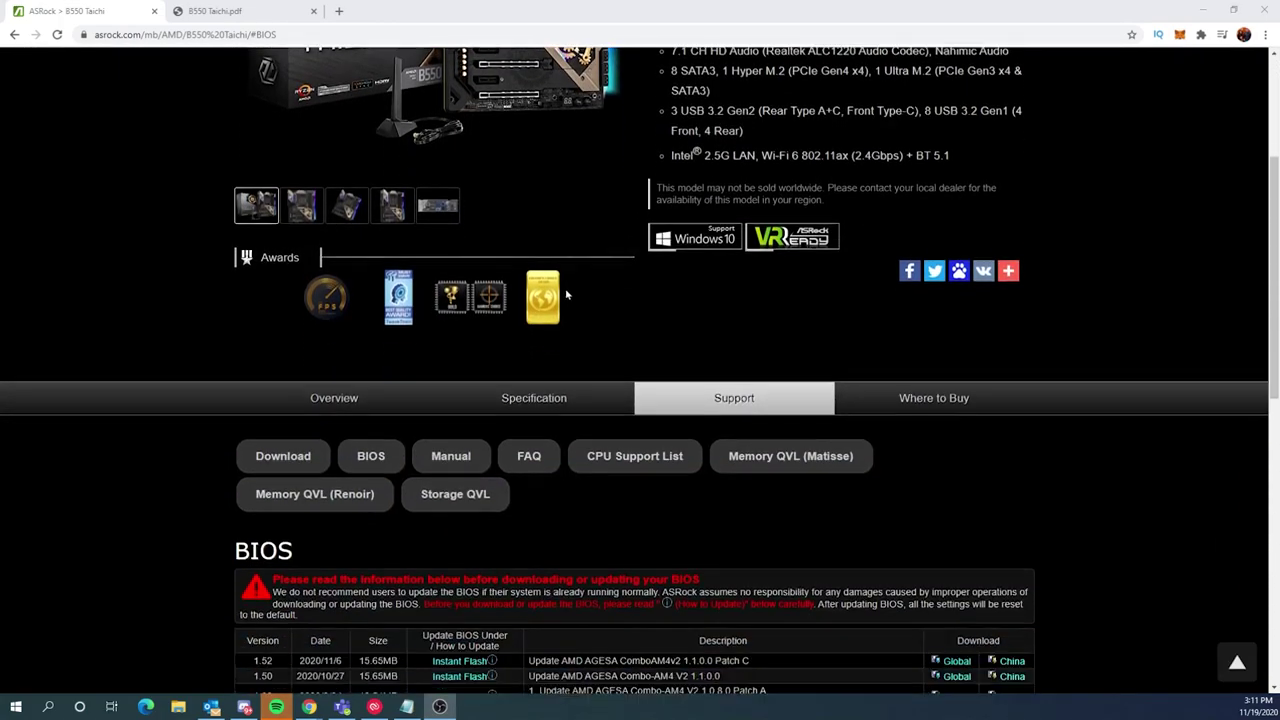
pyautogui.click(470, 317)
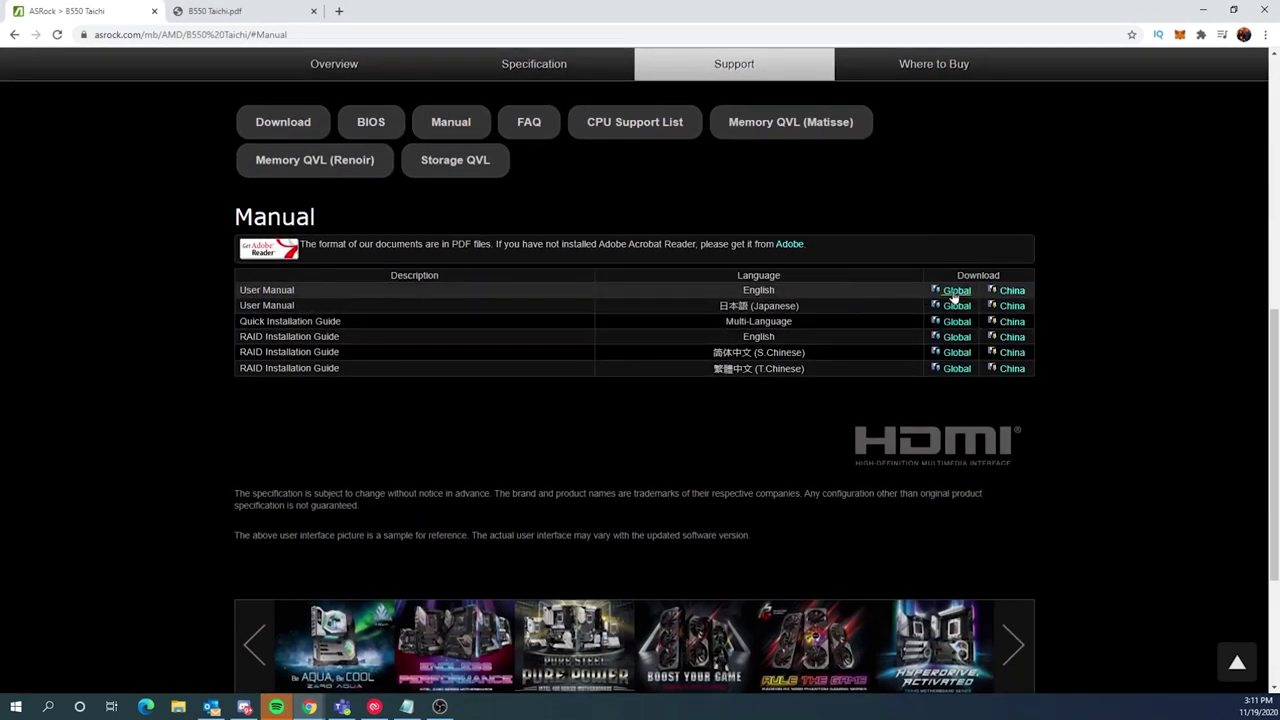
pyautogui.click(957, 290)
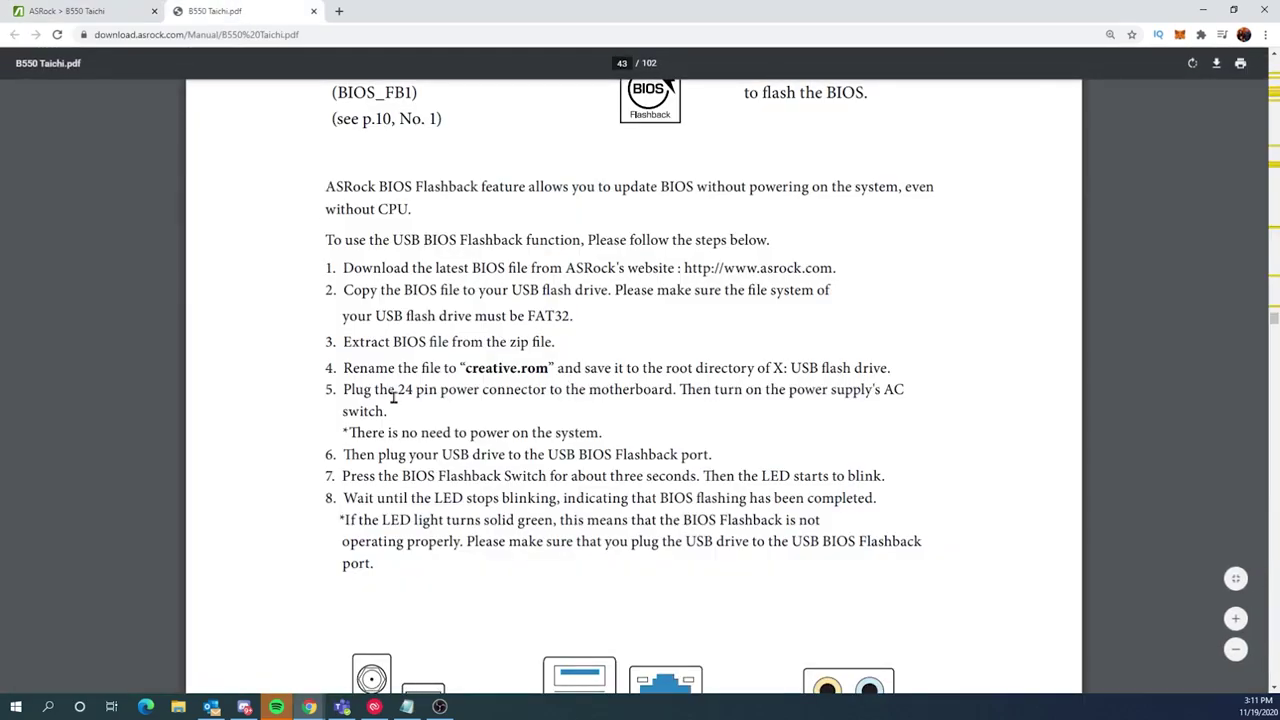
pyautogui.scroll(2, 393, 397)
pyautogui.scroll(-2, 423, 231)
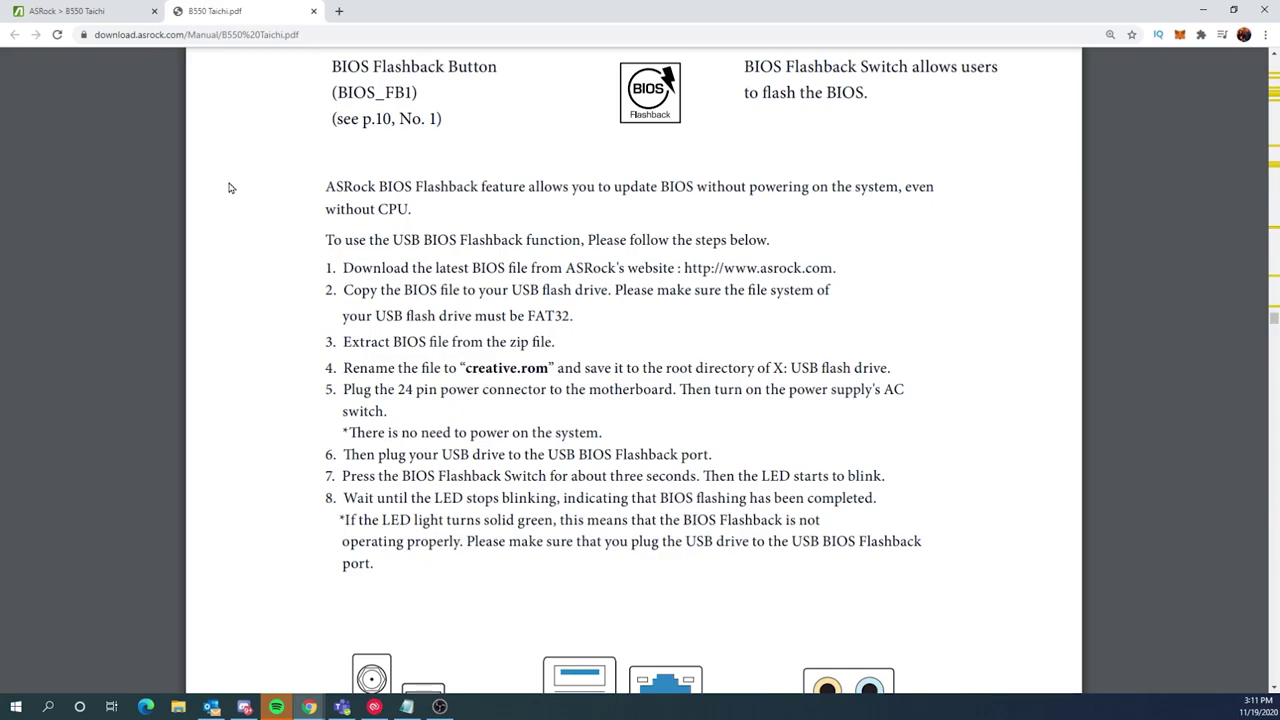
pyautogui.click(70, 11)
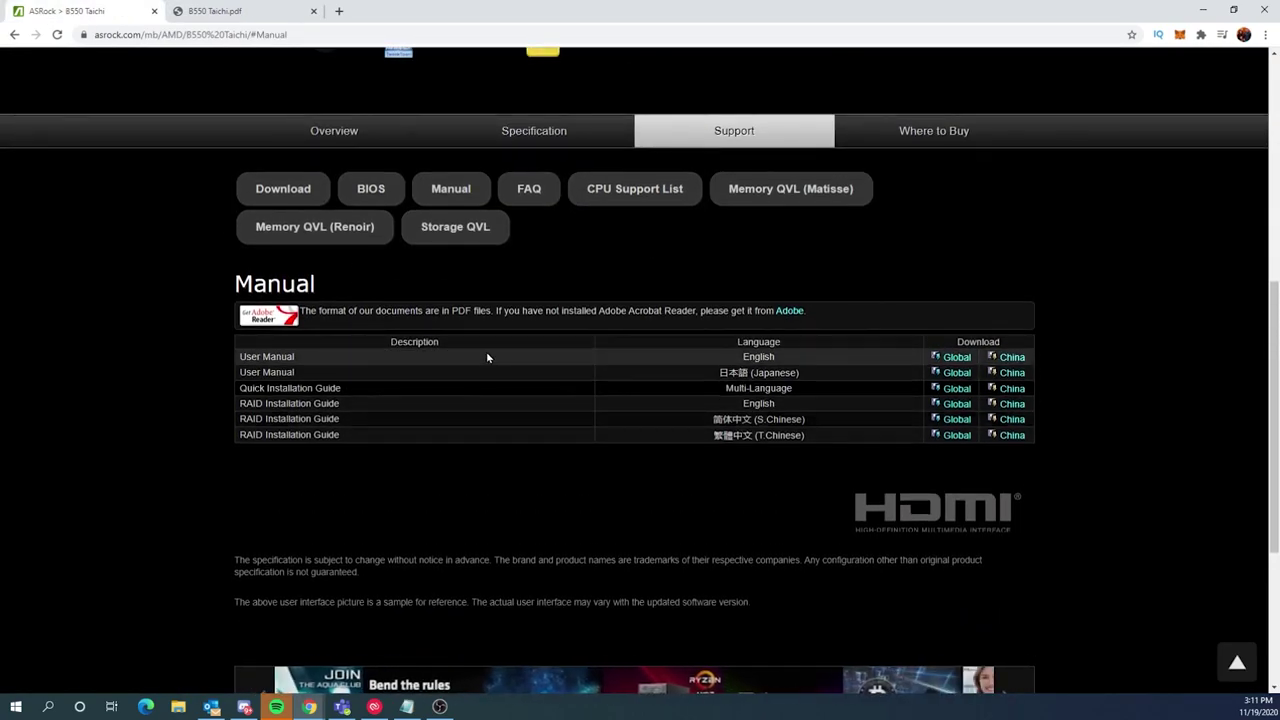
pyautogui.click(371, 189)
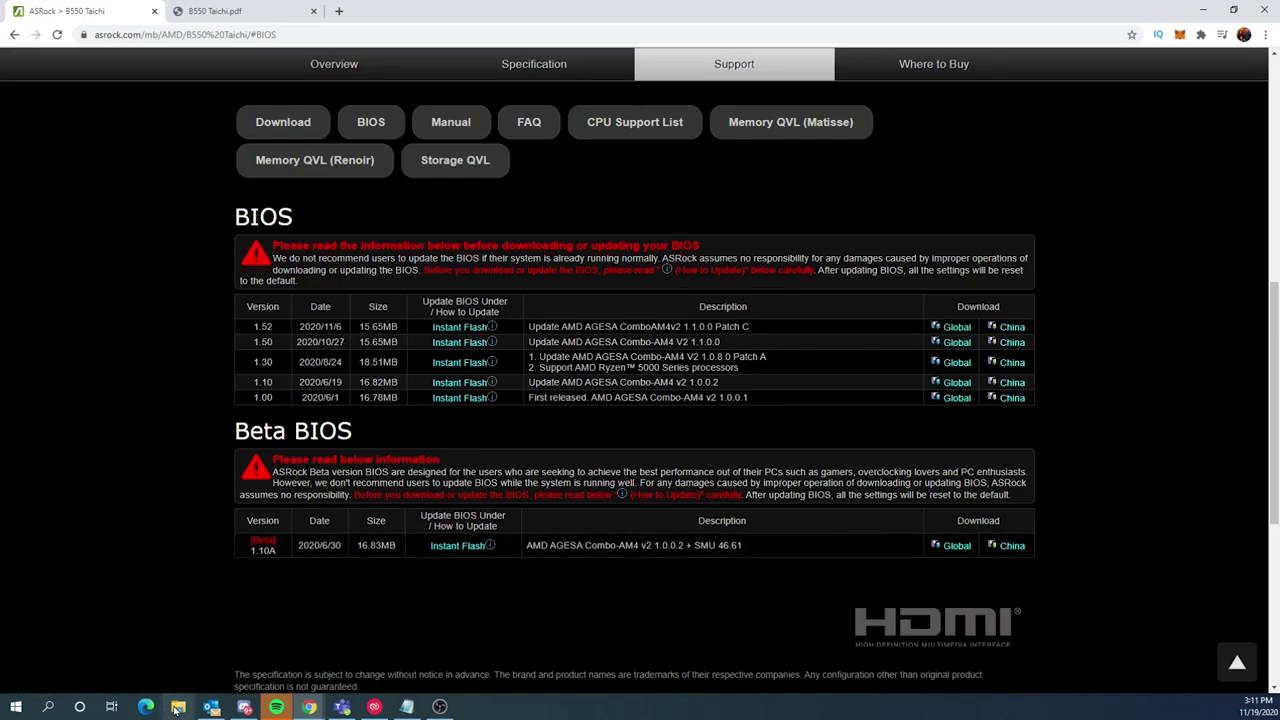
# - Extract B550 Taichi(1.52)ROM.zip directly into the Downloads folder with 7-Zip and select the extracted BIOS file
pyautogui.click(178, 707)
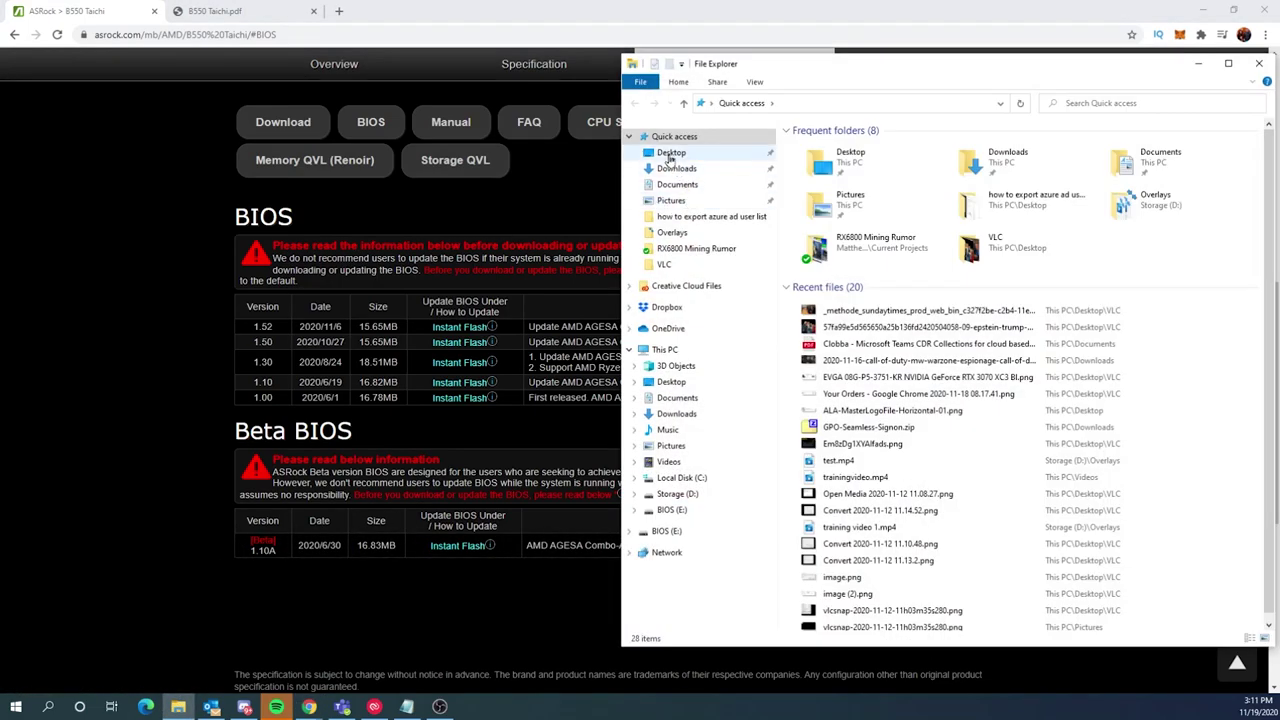
pyautogui.click(676, 168)
pyautogui.moveTo(862, 67); pyautogui.dragTo(551, 55)
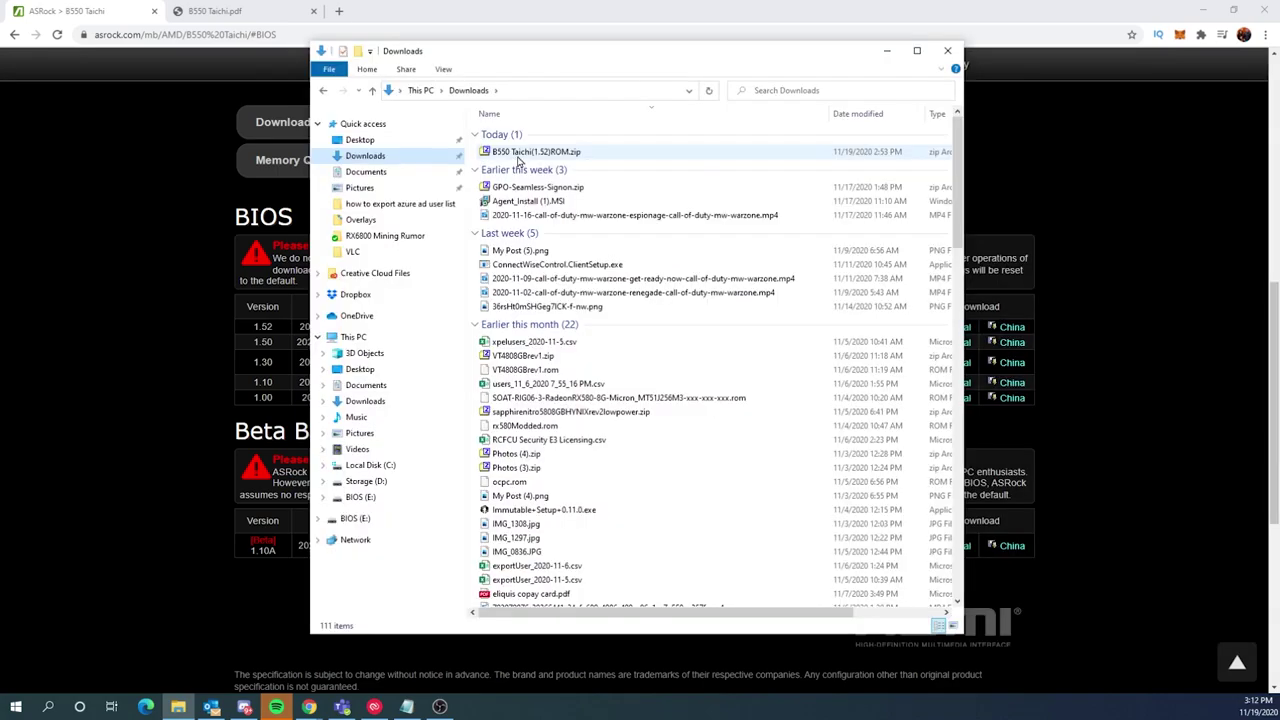
pyautogui.click(545, 151)
pyautogui.rightClick(547, 150)
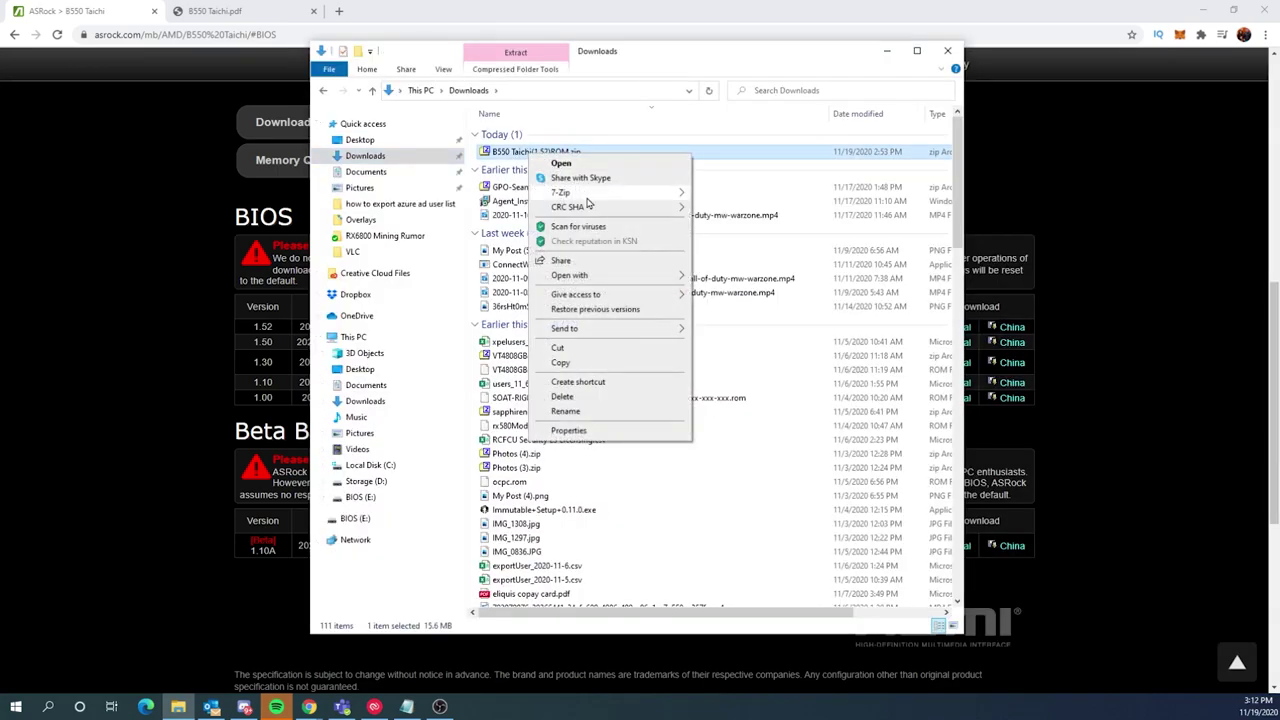
pyautogui.moveTo(577, 202)
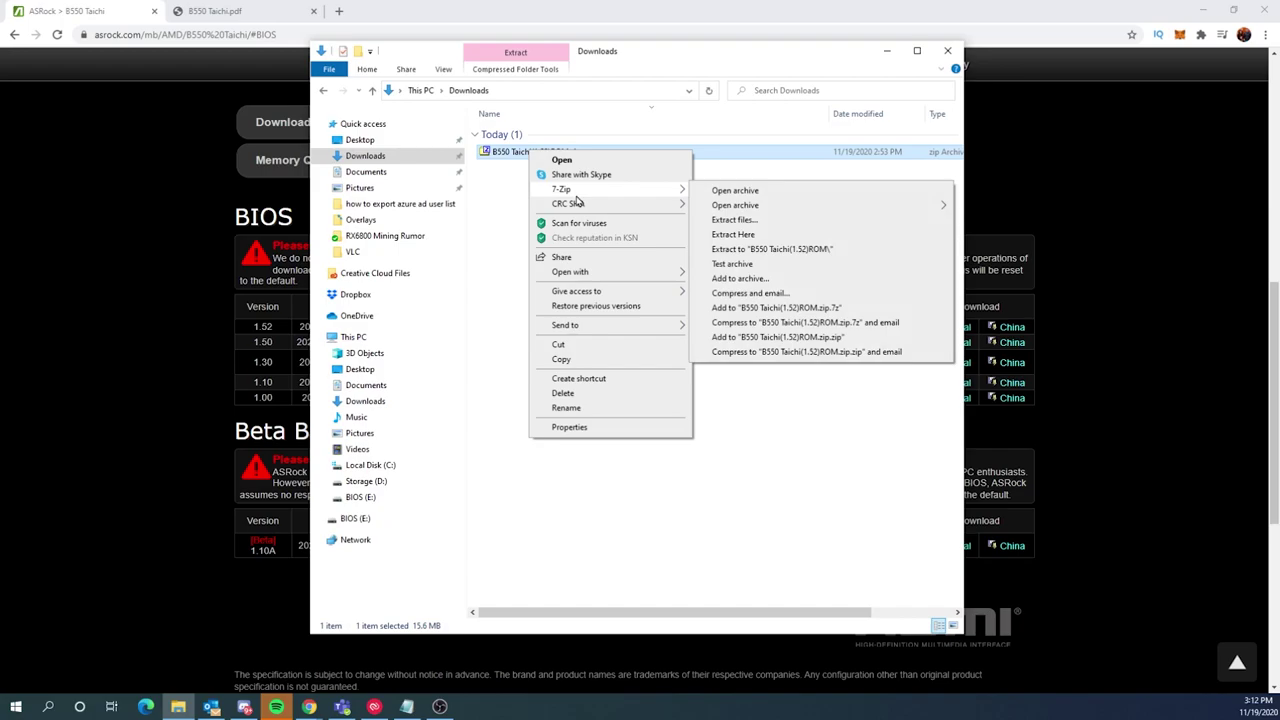
pyautogui.click(740, 235)
pyautogui.click(512, 190)
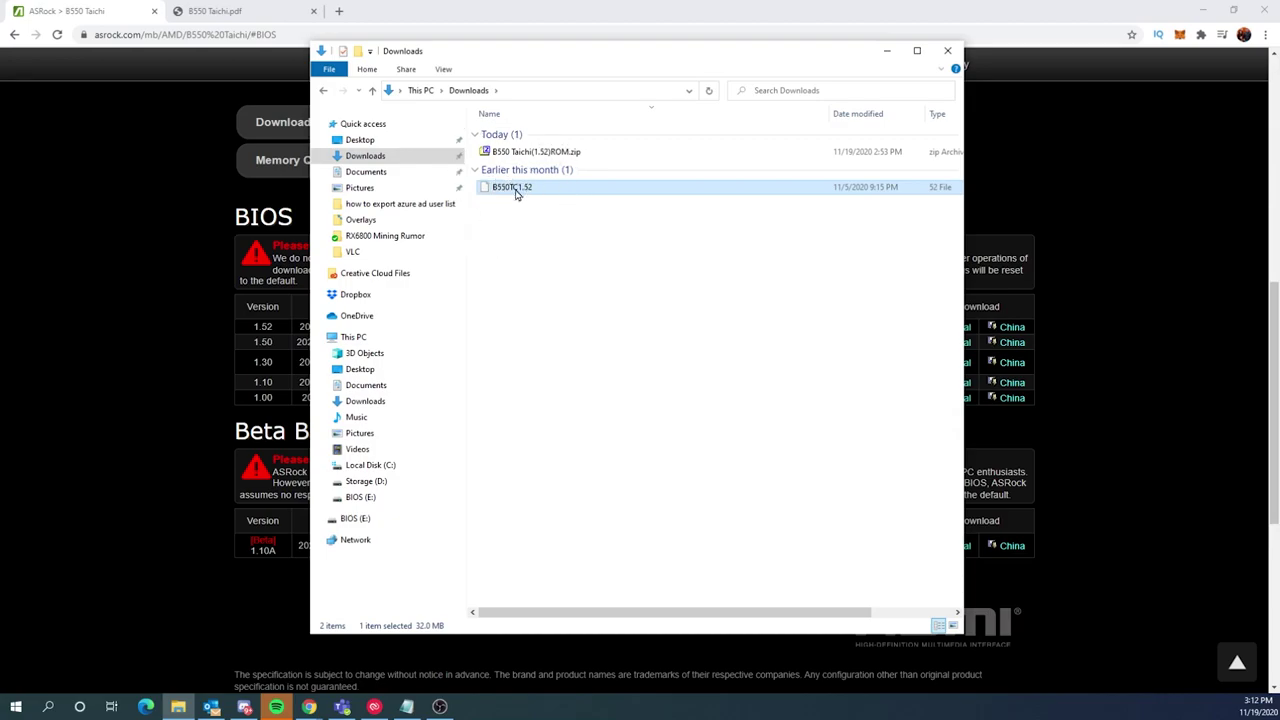
# - Review the FAT32 file system option in the format settings of the BIOS (E:) drive and close them without formatting
pyautogui.click(355, 497)
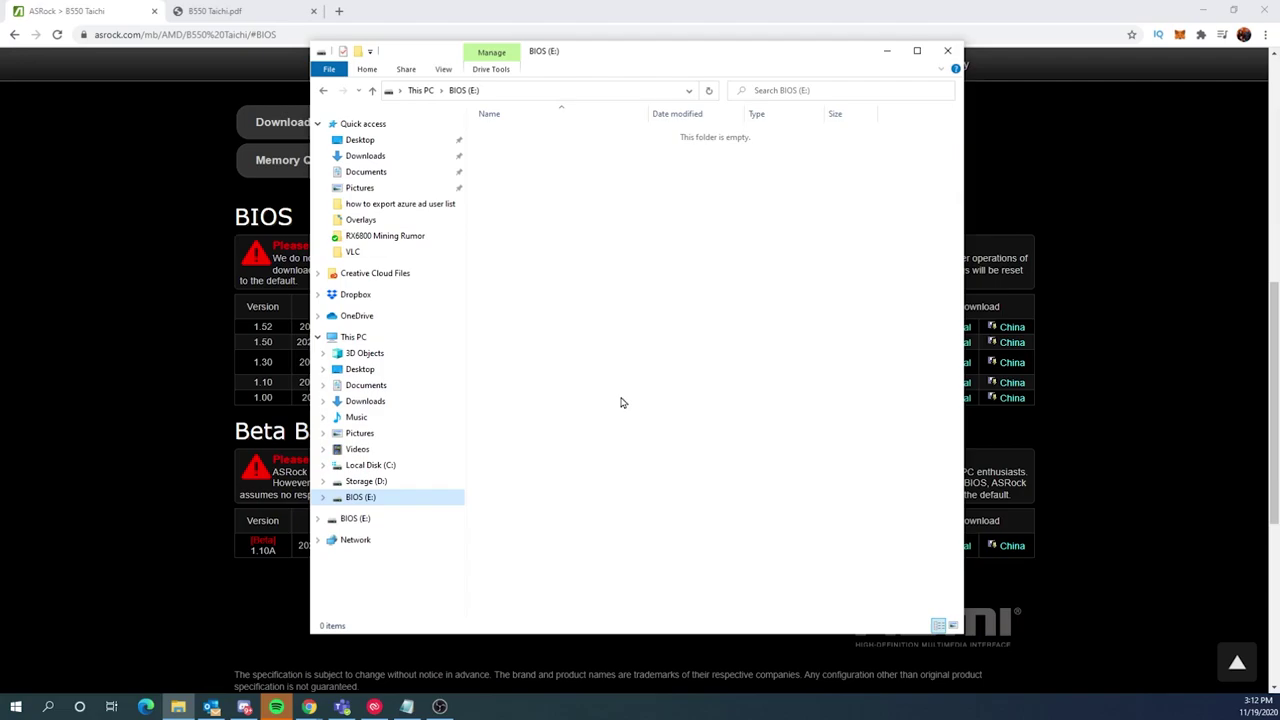
pyautogui.rightClick(362, 500)
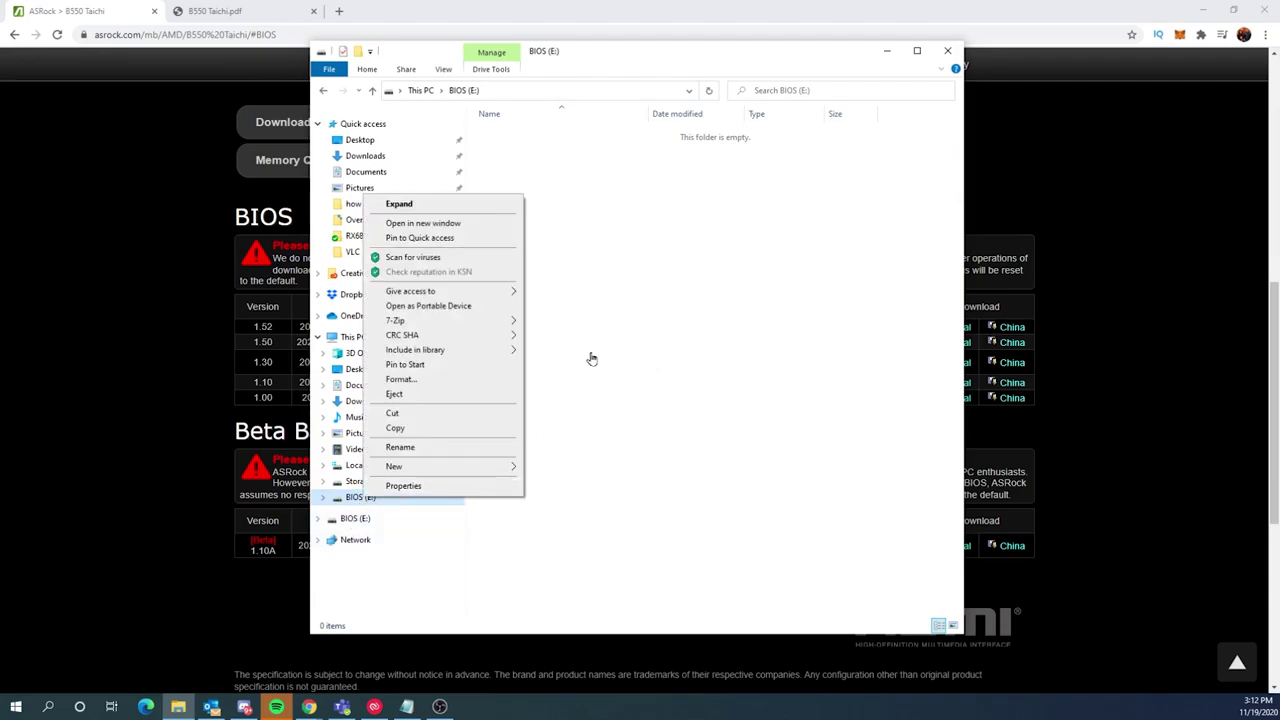
pyautogui.click(399, 381)
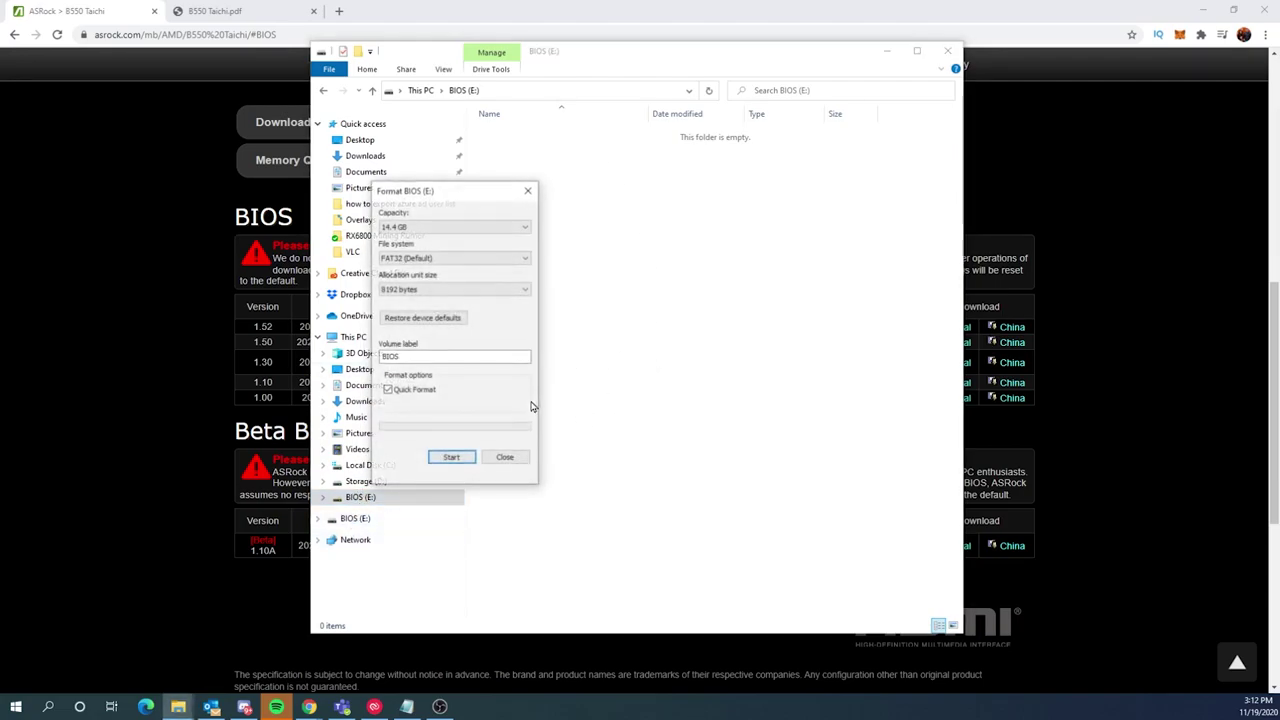
pyautogui.click(401, 262)
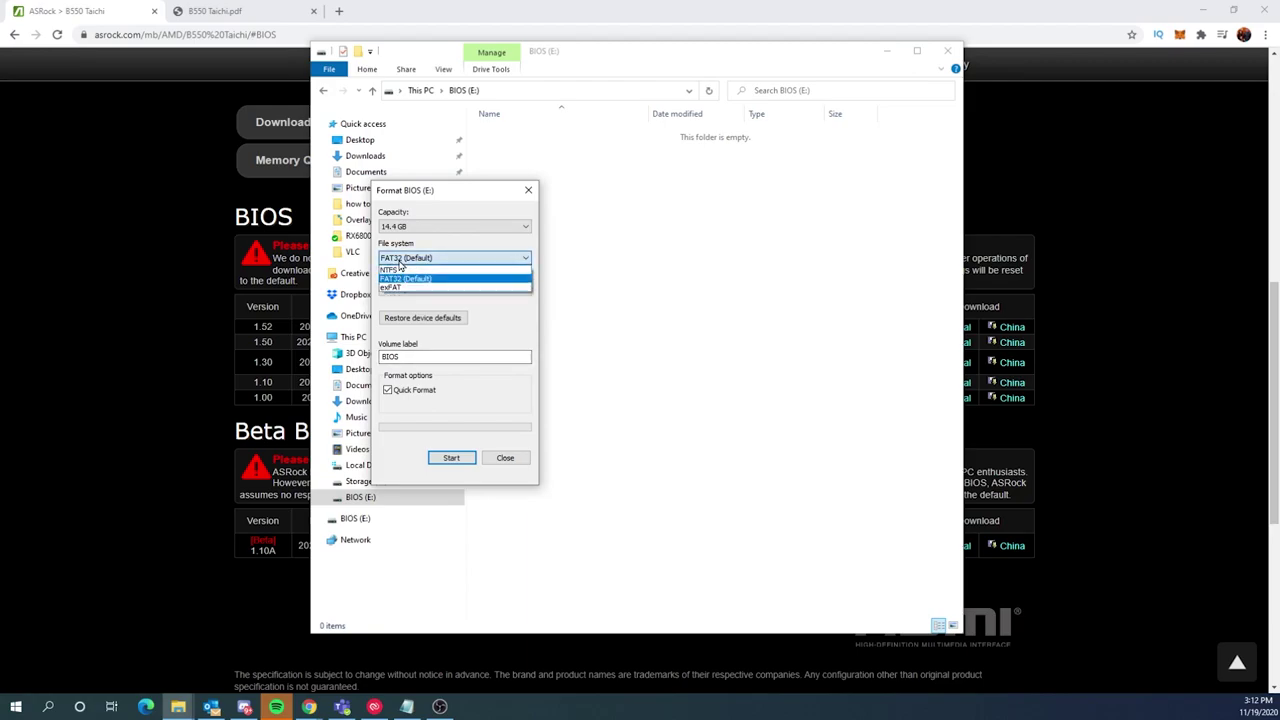
pyautogui.click(404, 278)
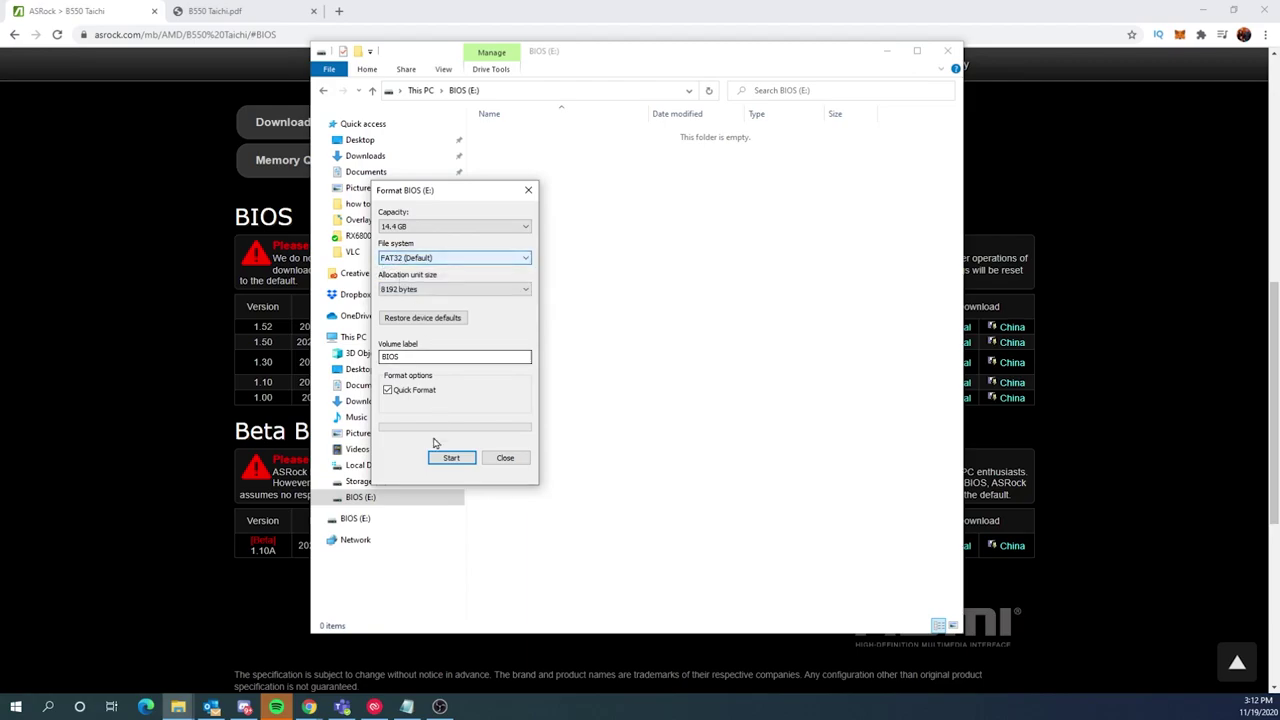
pyautogui.click(505, 458)
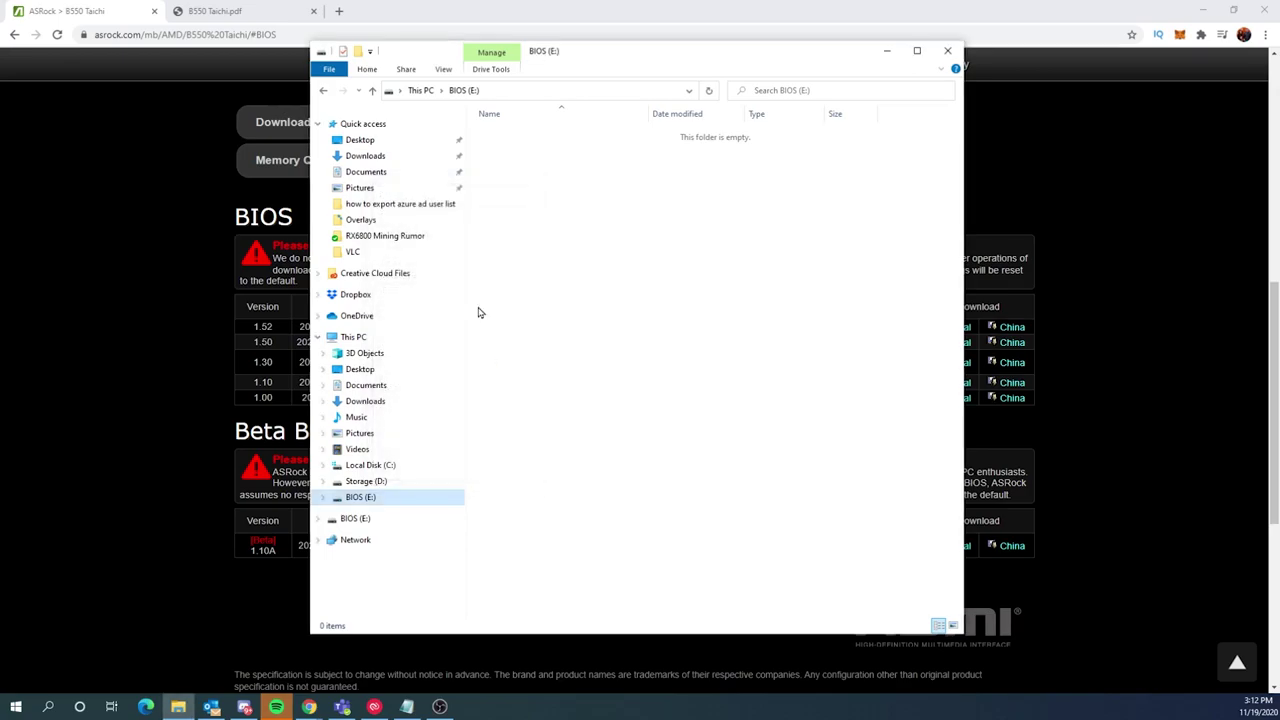
# - Rename the extracted B550TC1.52 file in Downloads to creative.rom, accepting the extension change
pyautogui.click(366, 155)
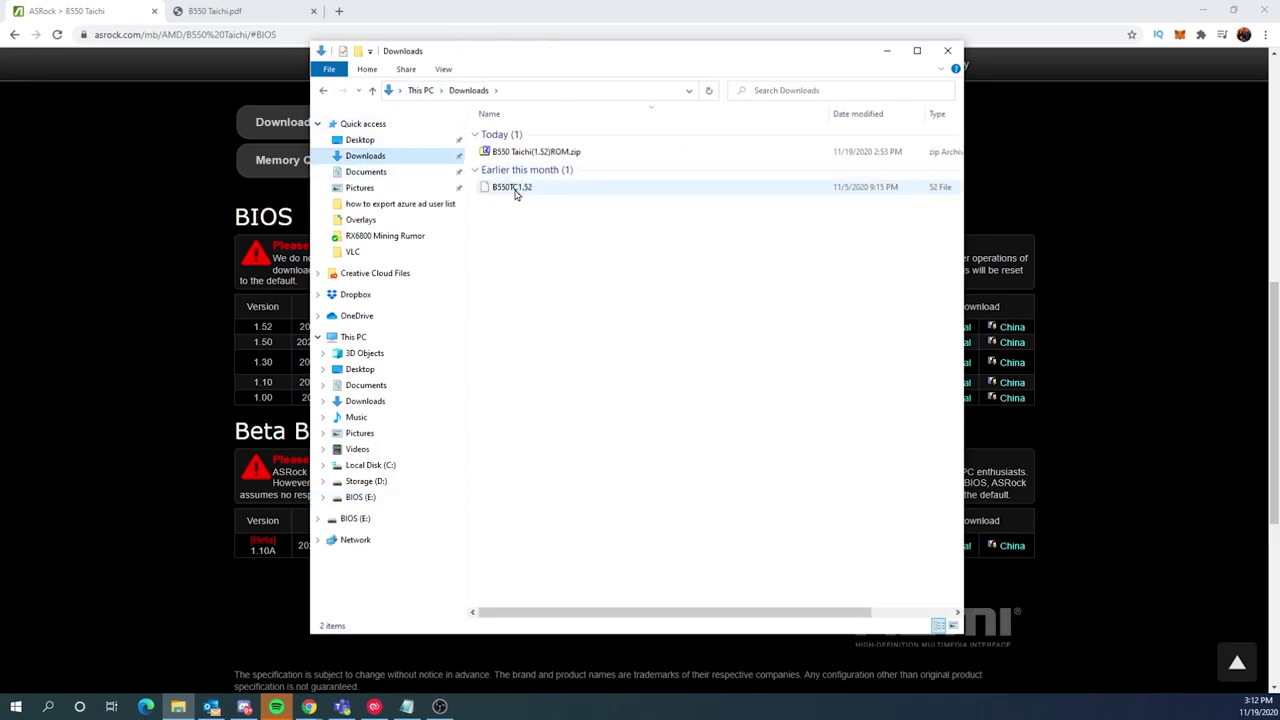
pyautogui.rightClick(515, 193)
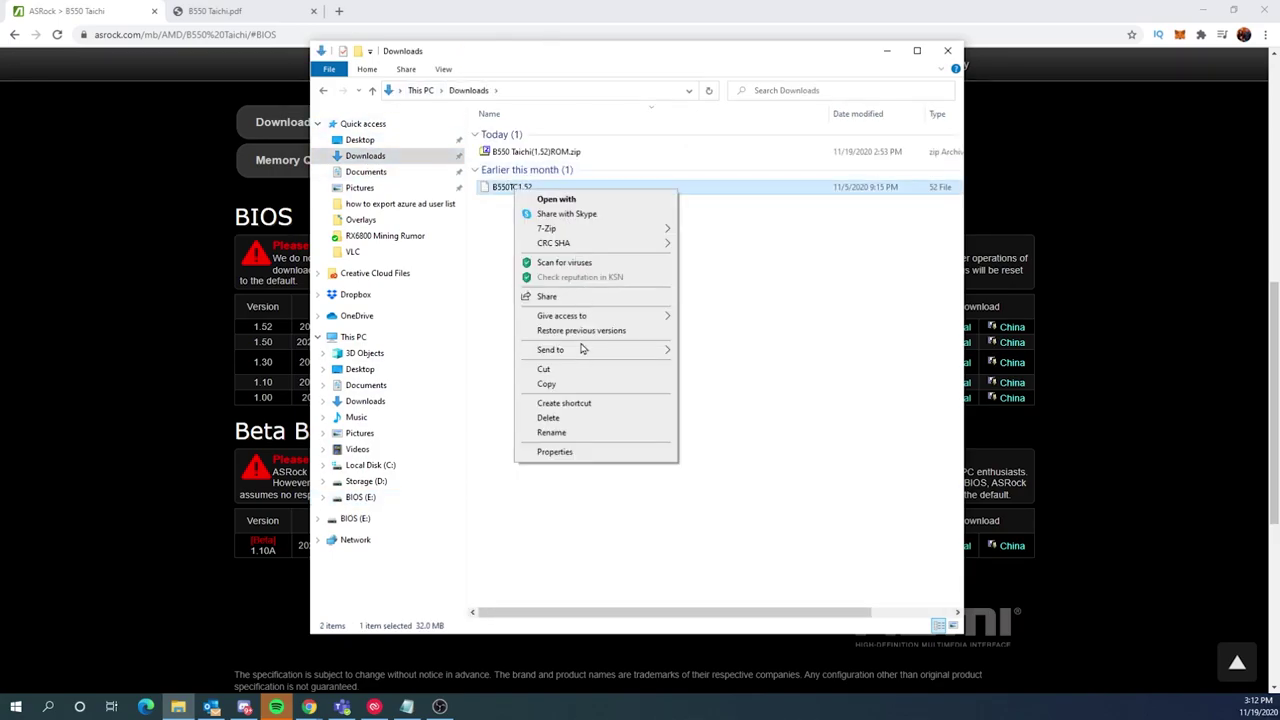
pyautogui.click(571, 431)
pyautogui.write('bi')
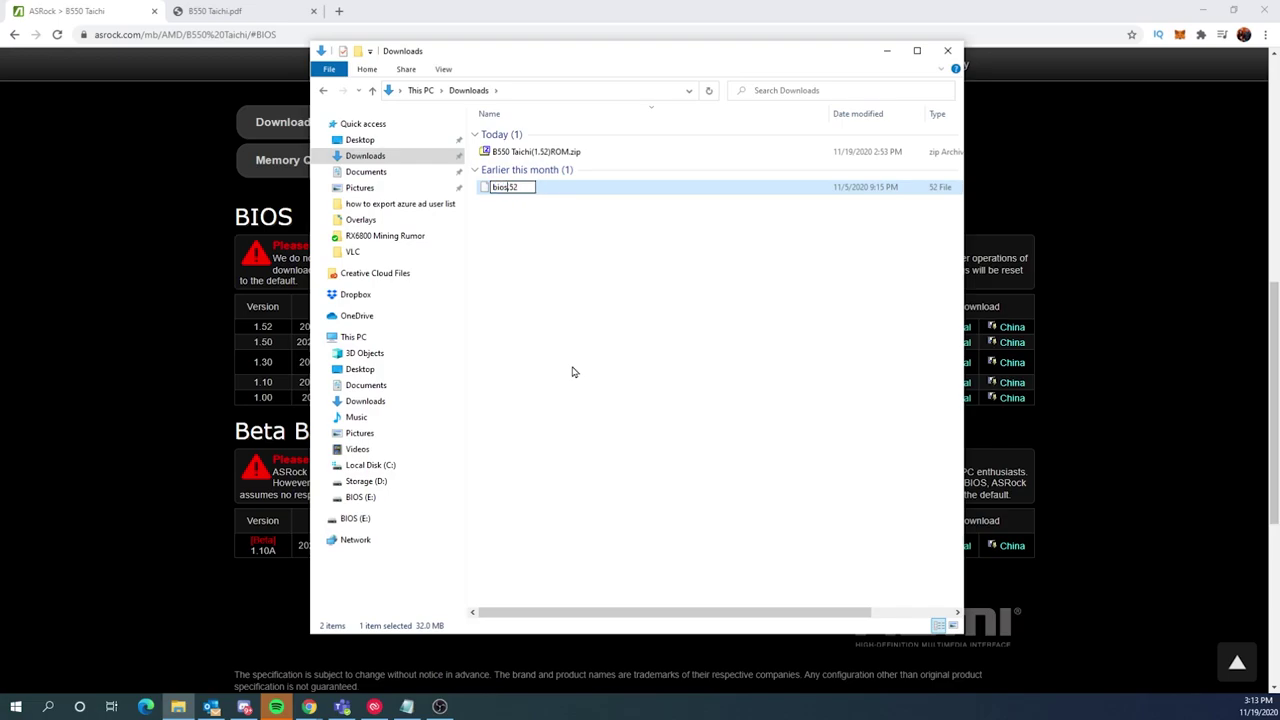
pyautogui.press('BackSpace')
pyautogui.write('creative')
pyautogui.press('BackSpace')
pyautogui.write('rom')
pyautogui.press('Return')
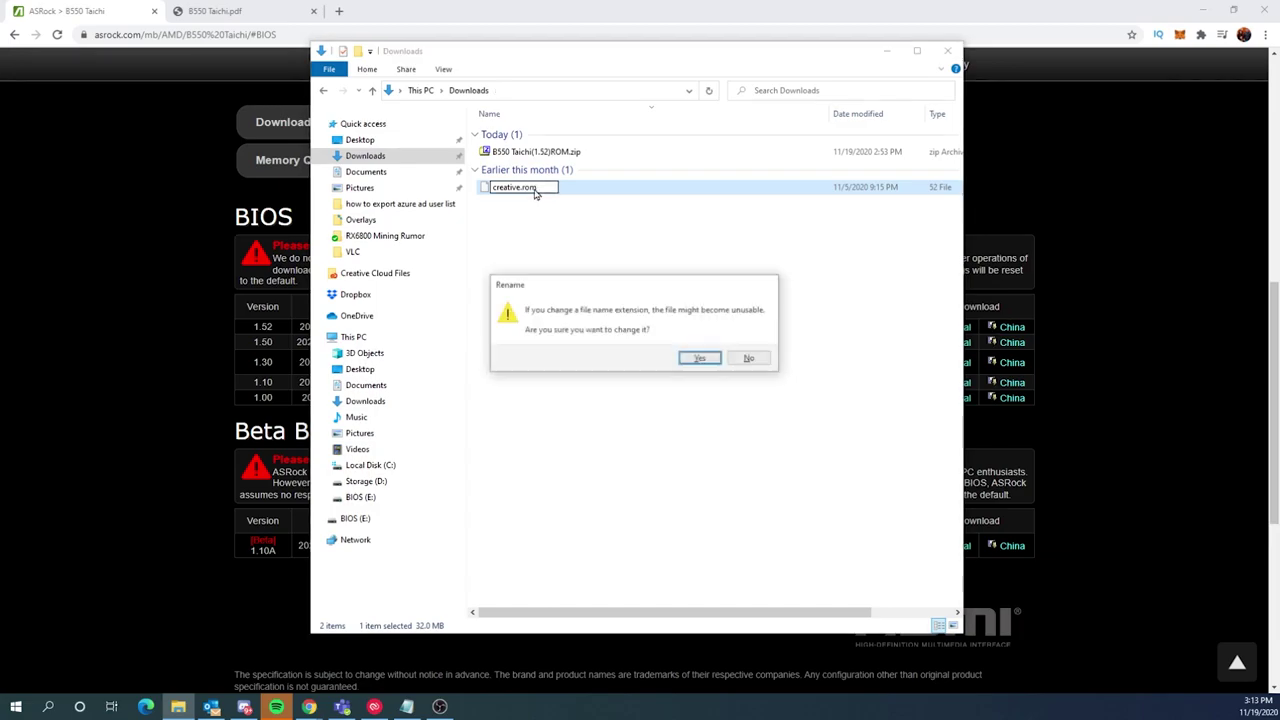
pyautogui.click(701, 358)
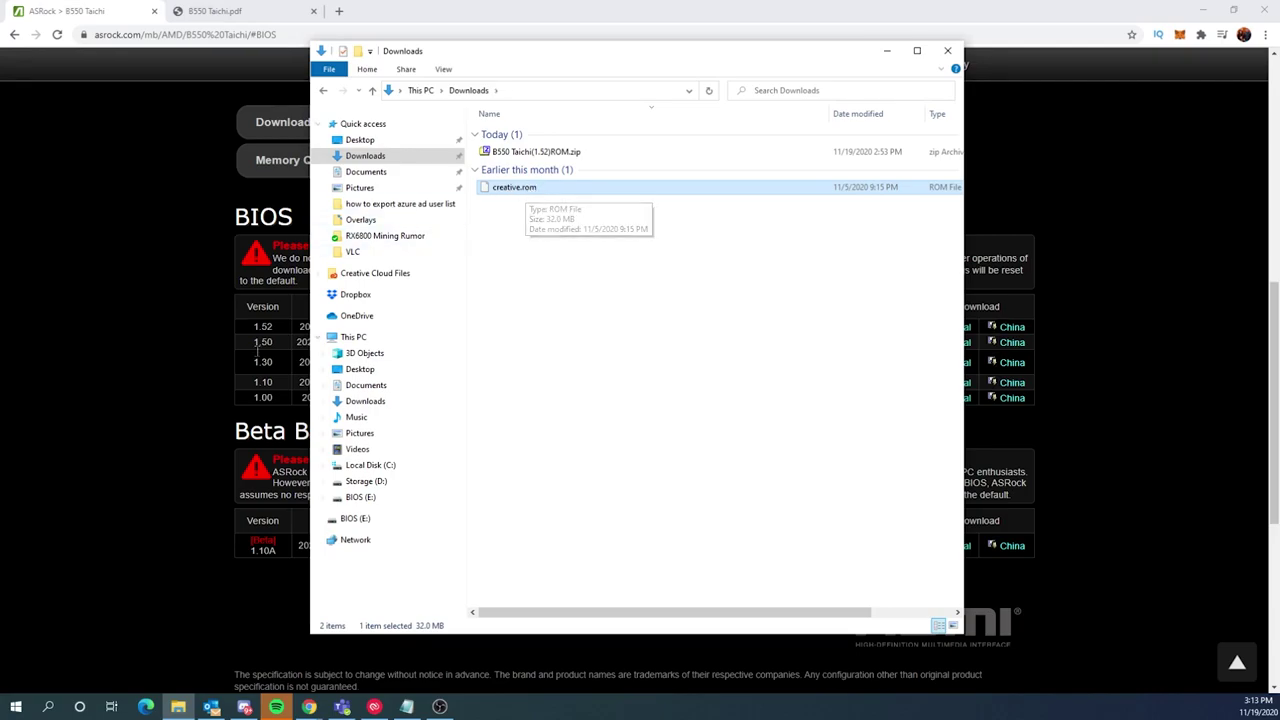
# - Check the setting for hiding extensions of known file types in File Explorer Options
pyautogui.click(47, 706)
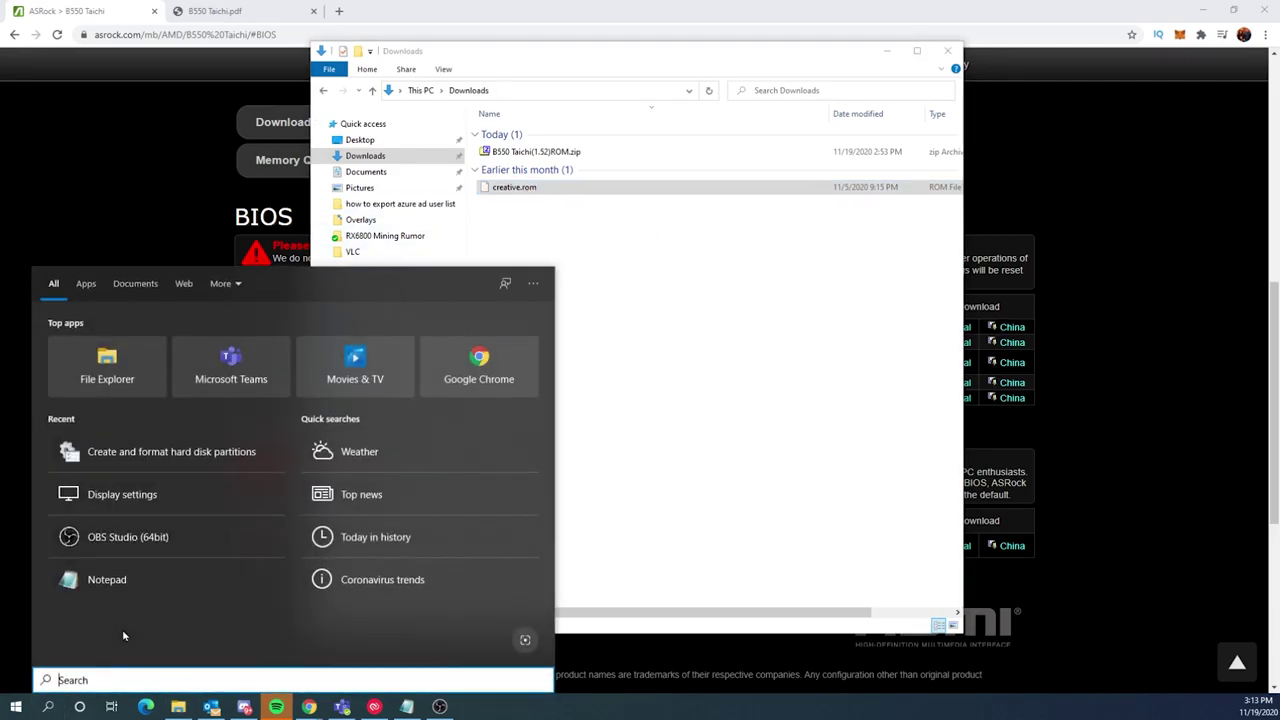
pyautogui.write('fol')
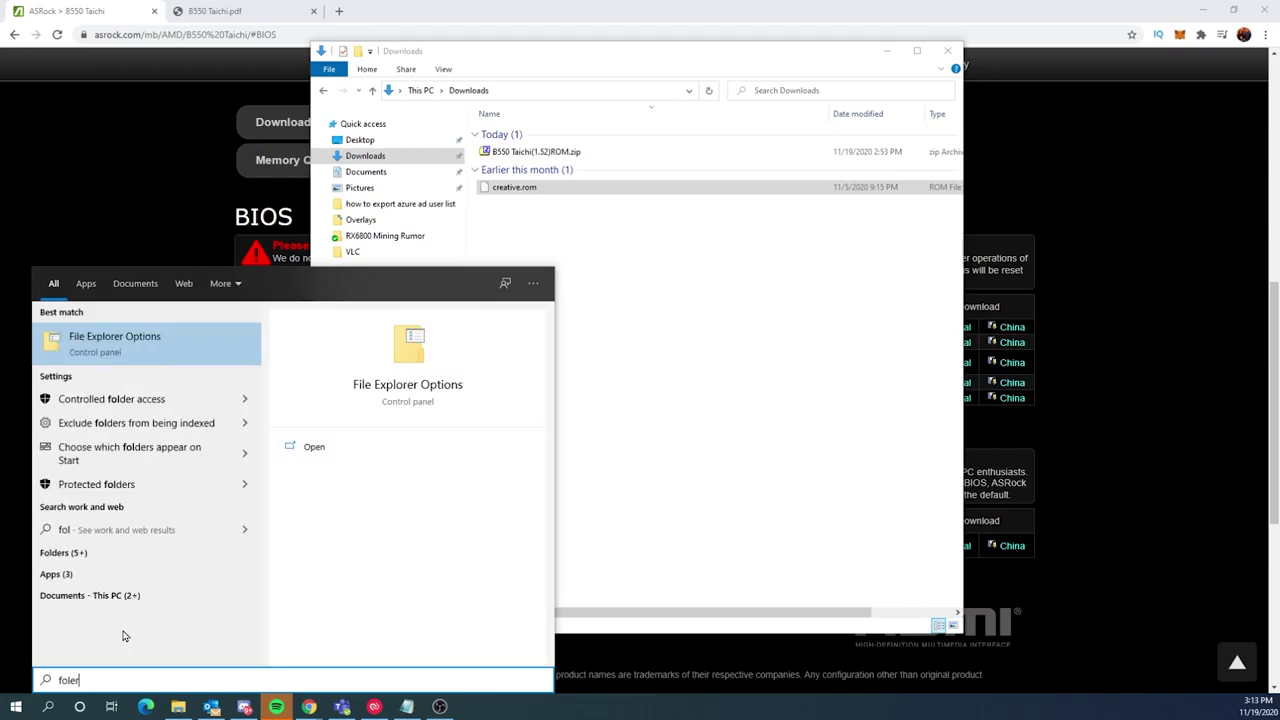
pyautogui.press('Return')
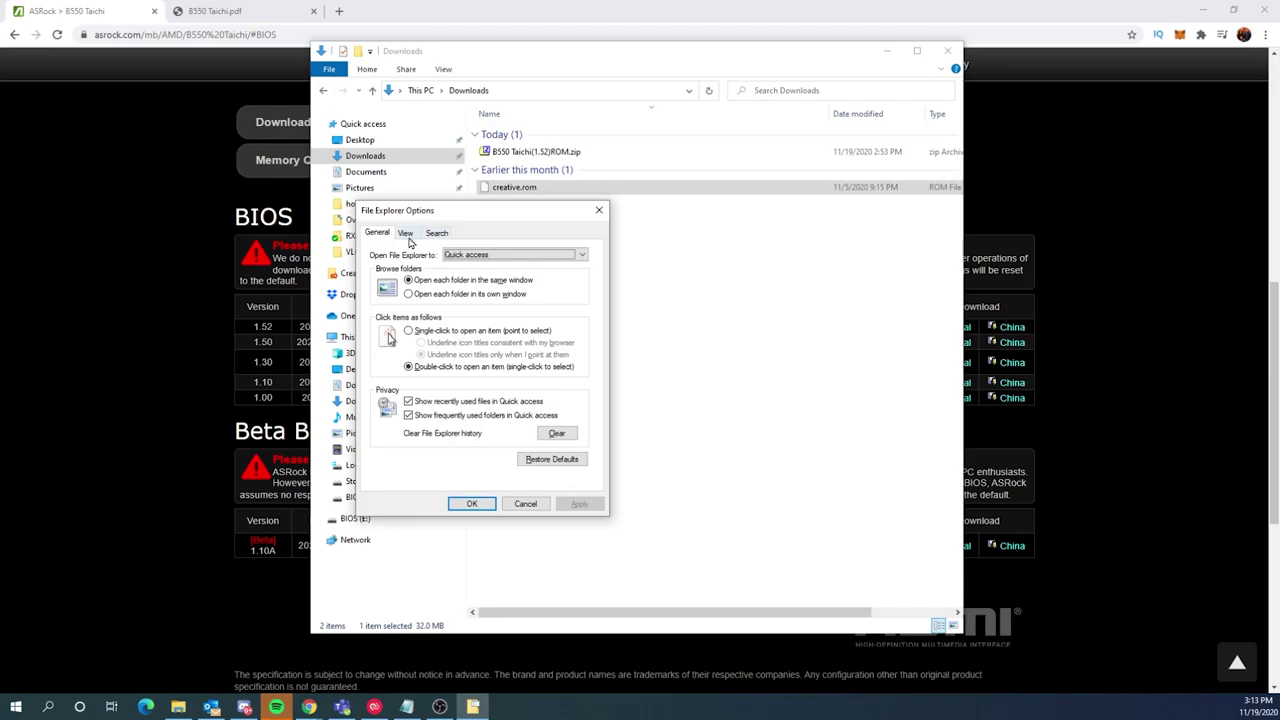
pyautogui.click(405, 234)
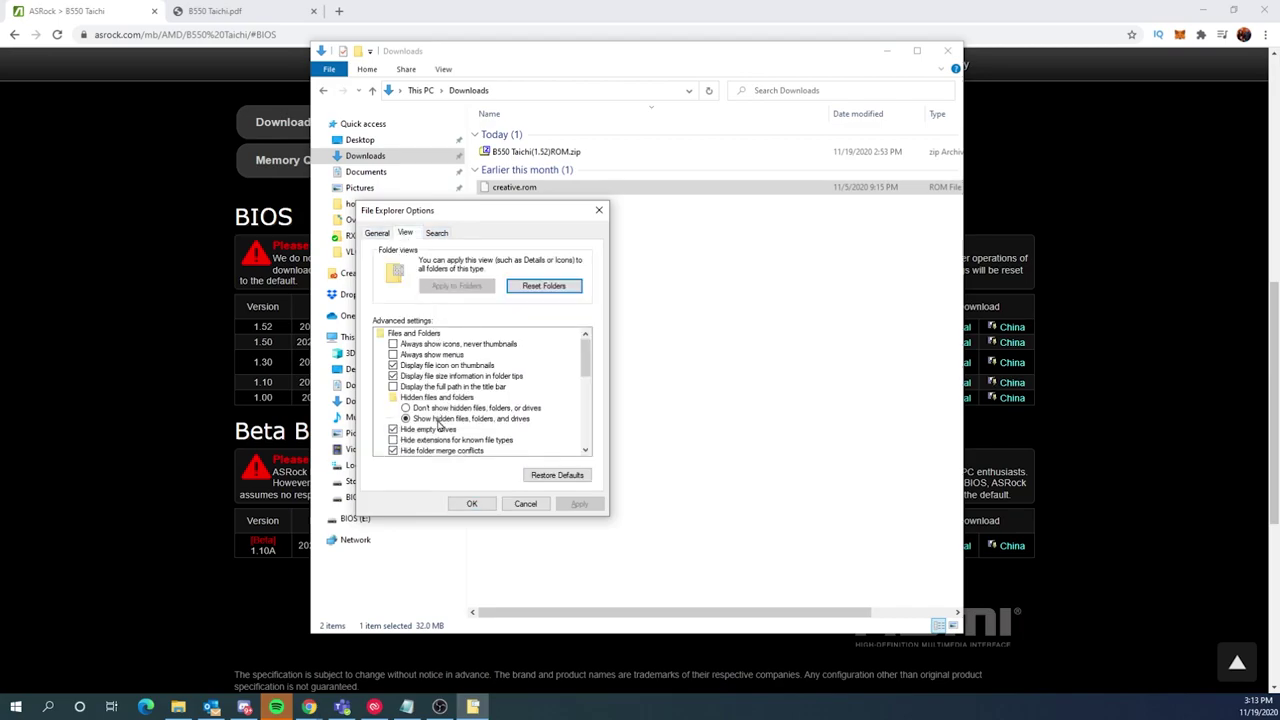
pyautogui.scroll(-1, 437, 424)
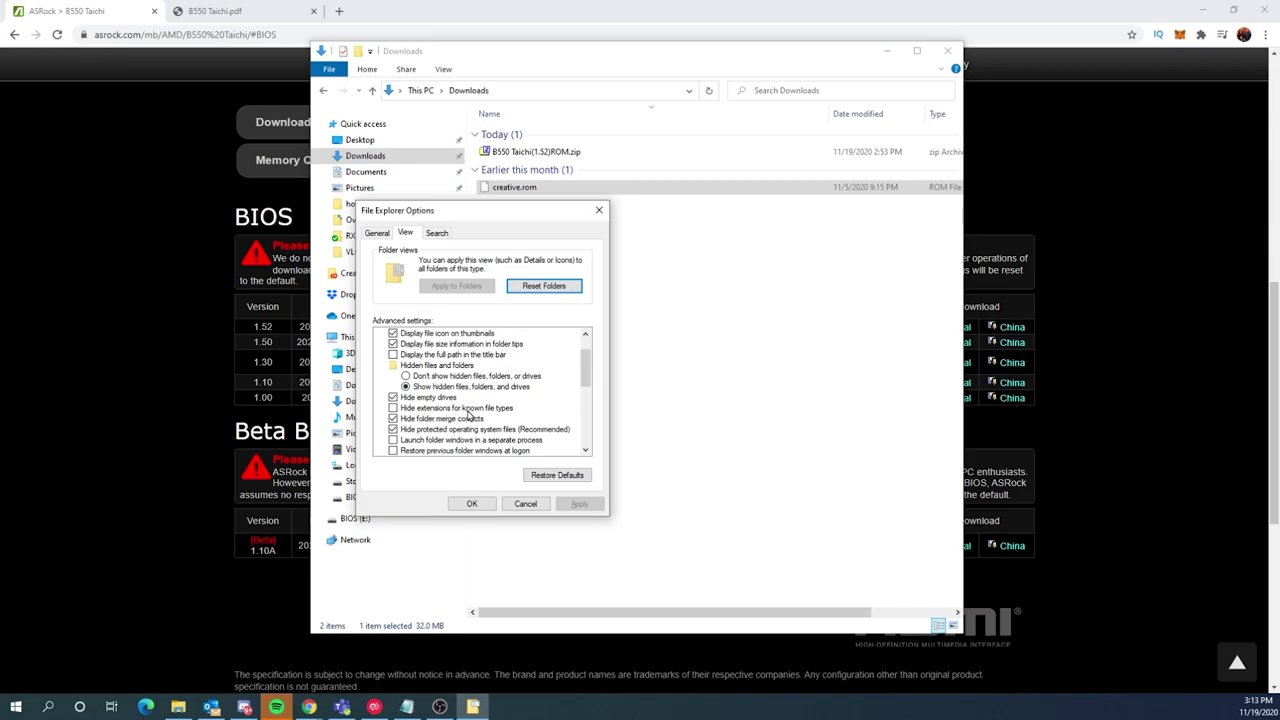
pyautogui.click(471, 503)
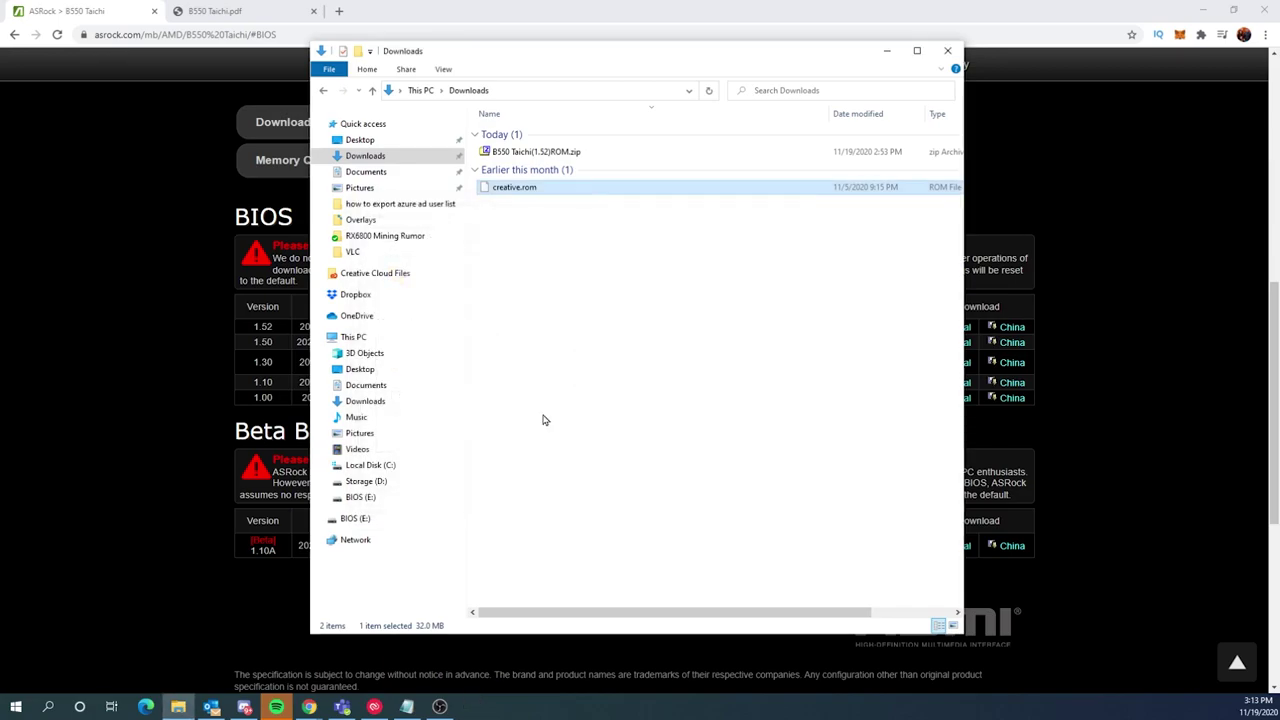
# - Copy creative.rom from Downloads to the root of the BIOS (E:) drive
pyautogui.rightClick(506, 187)
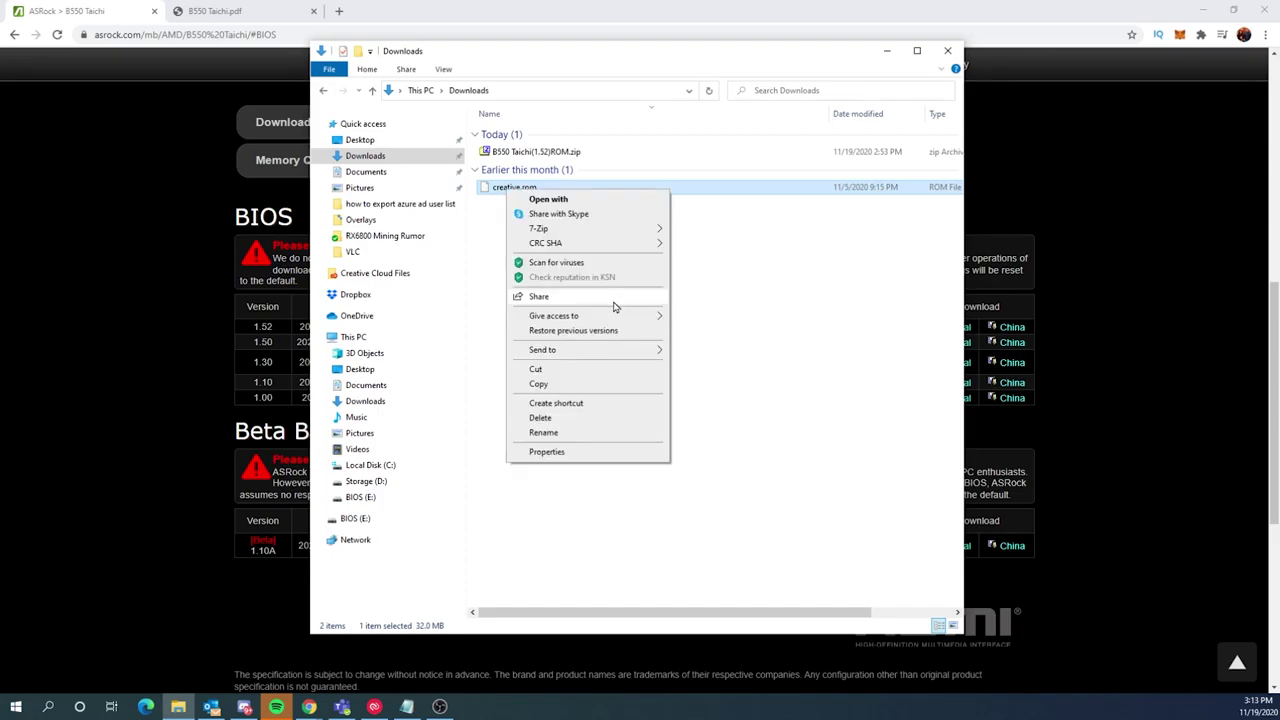
pyautogui.click(545, 386)
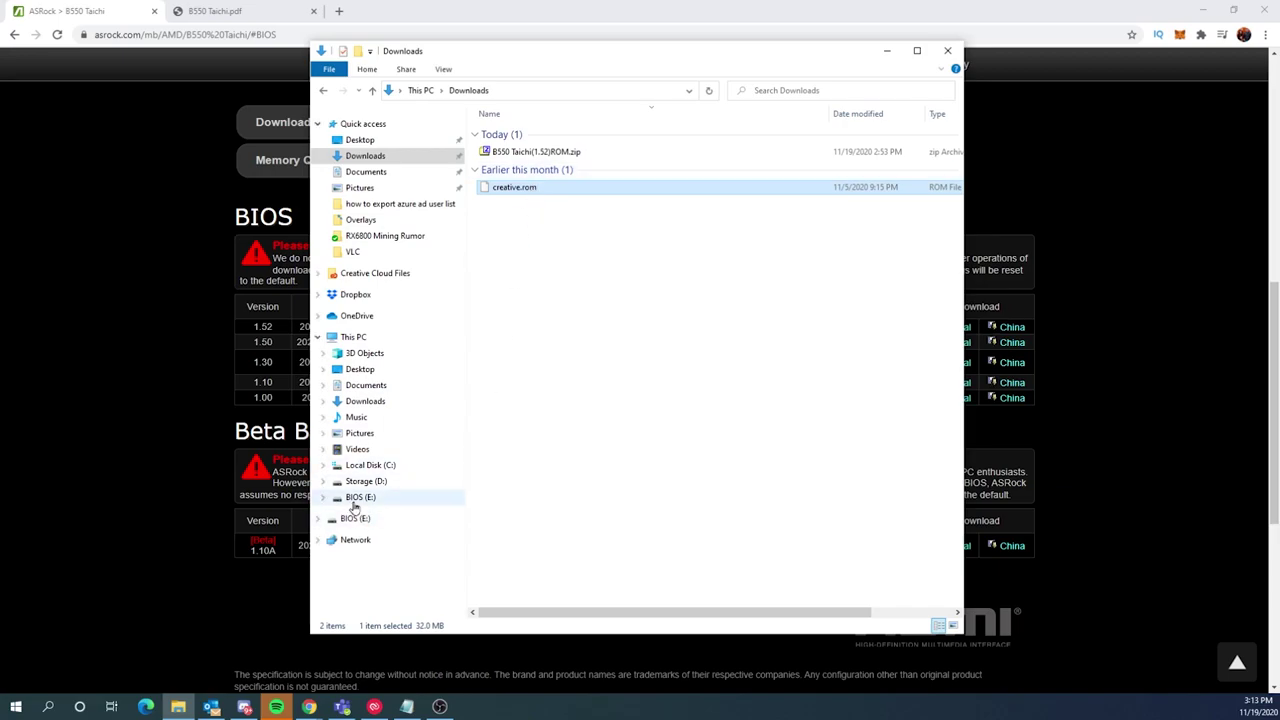
pyautogui.click(430, 497)
pyautogui.rightClick(541, 223)
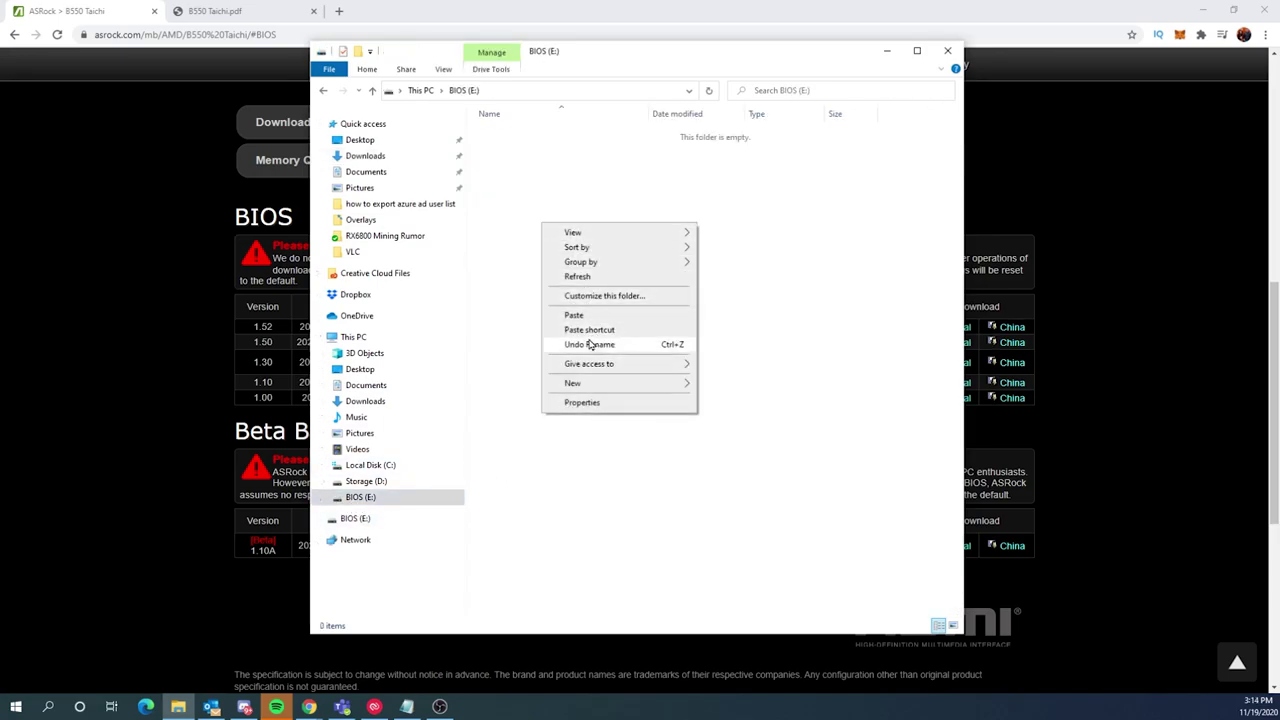
pyautogui.click(585, 316)
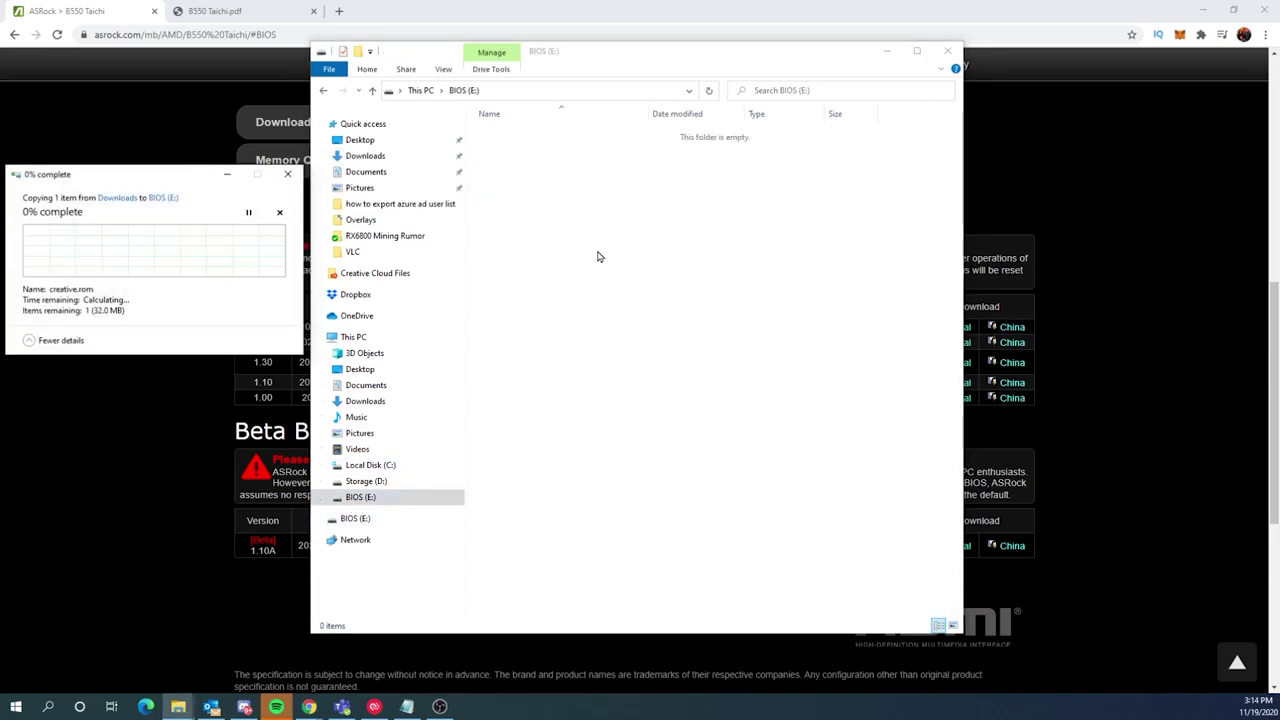